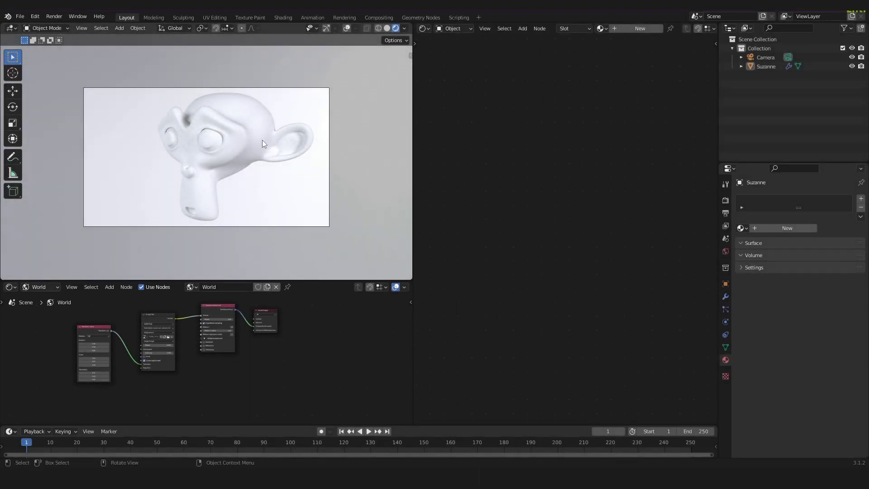
Select Suzanne and turn on viewport overlays and the navigation gizmo.
left_click(262, 139)
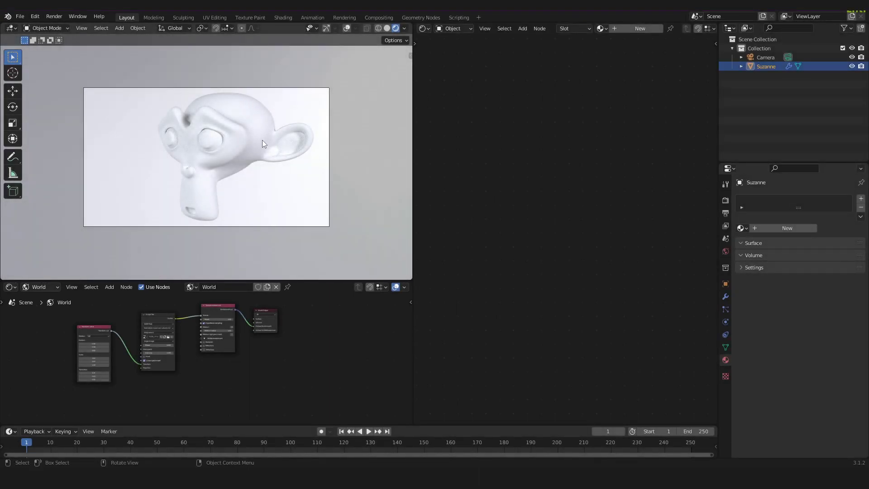
left_click(347, 28)
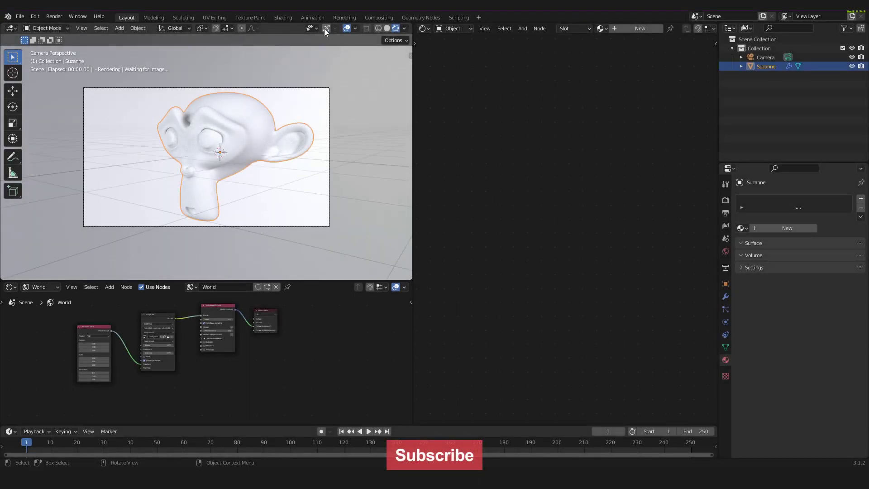
left_click(325, 28)
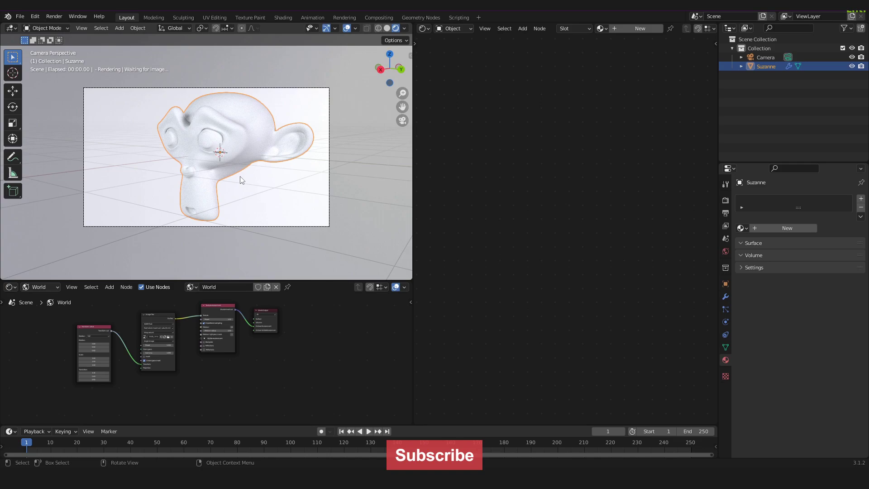
Set the right area to an Object Shader Editor and create a new material for Suzanne.
left_click(428, 30)
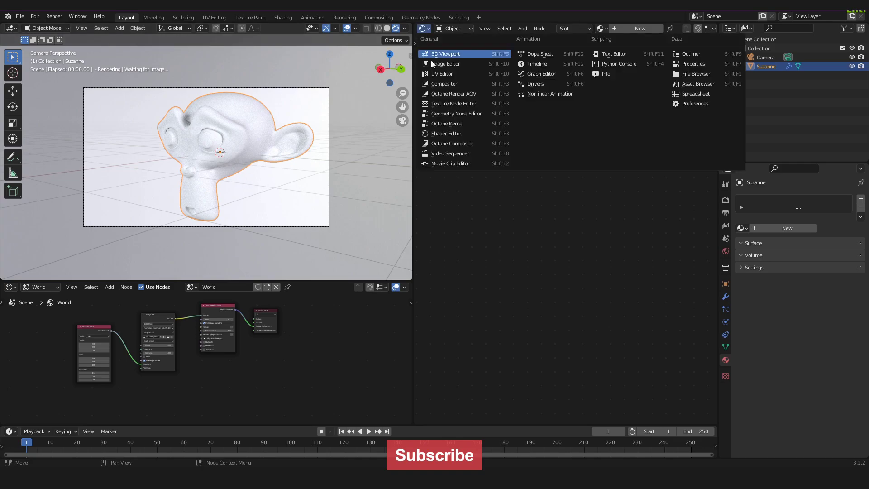
left_click(451, 134)
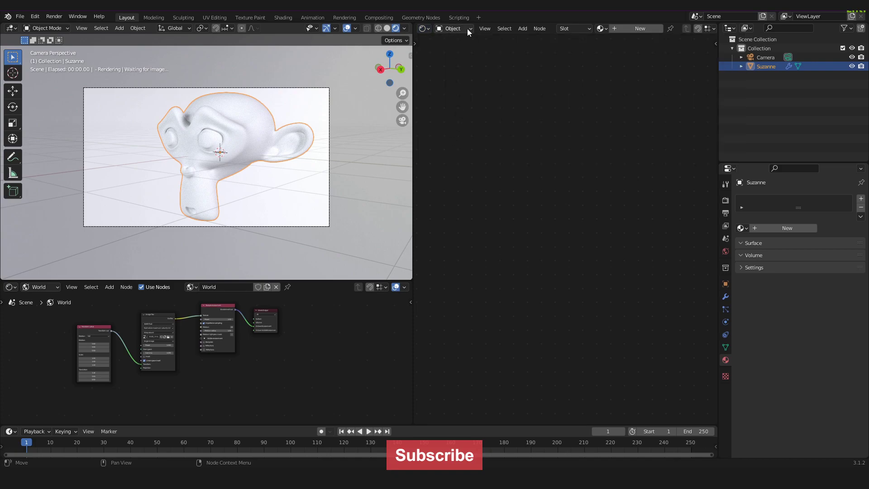
left_click(467, 29)
left_click(467, 39)
left_click(635, 28)
key("KP_Decimal")
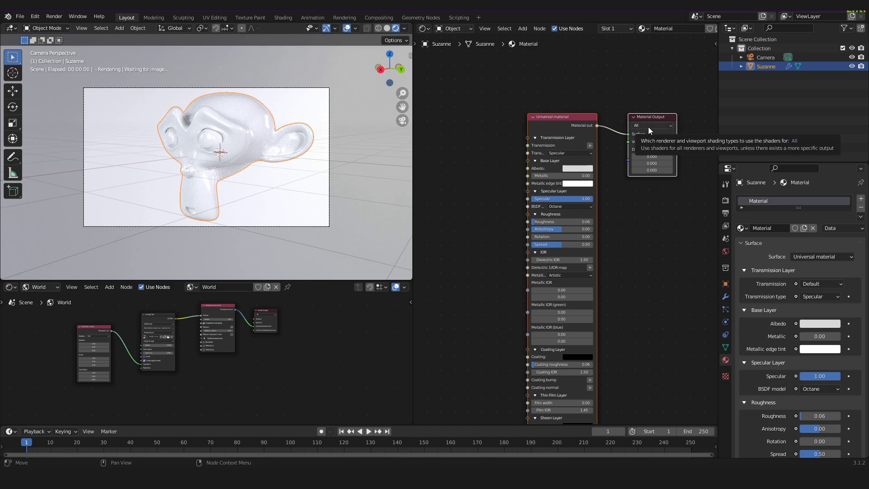
Delete the Universal material node and add a Layered material node in its place.
left_click(554, 120)
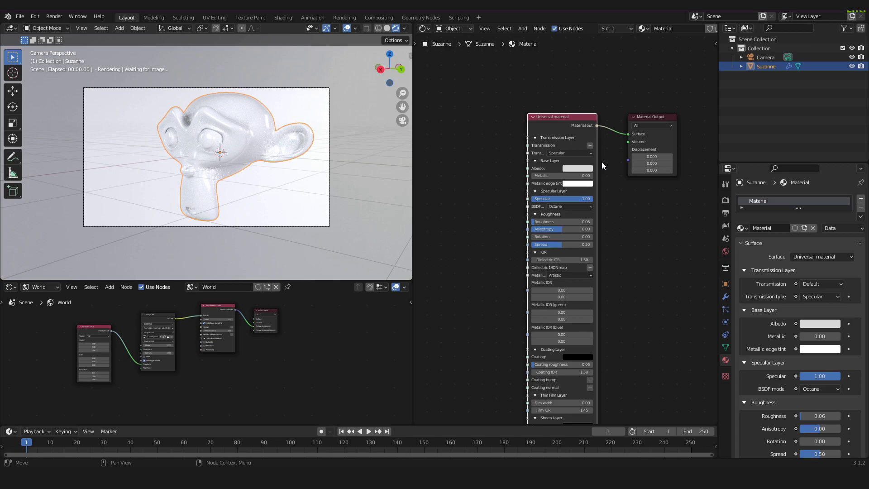
key("Delete")
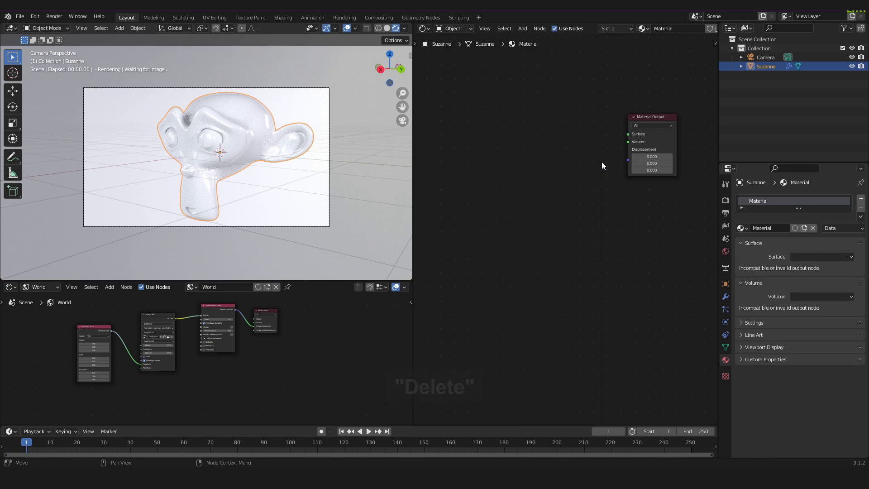
key("shift+a")
left_click(555, 161)
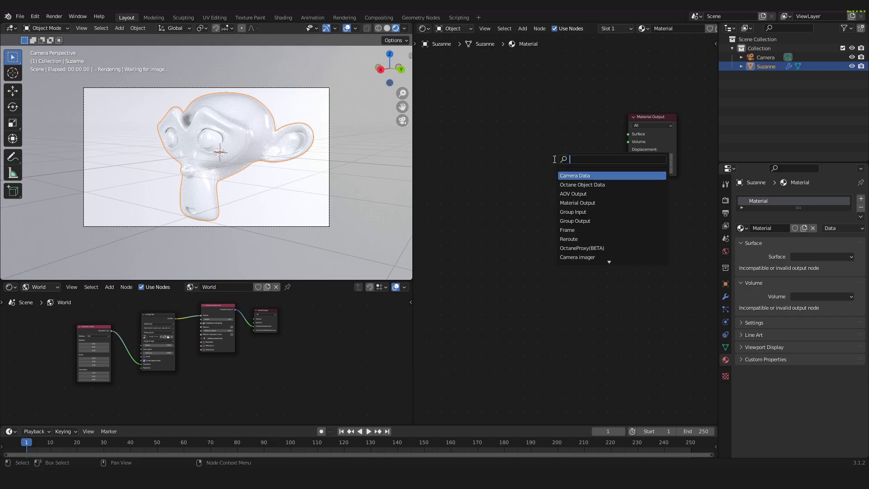
type("lay")
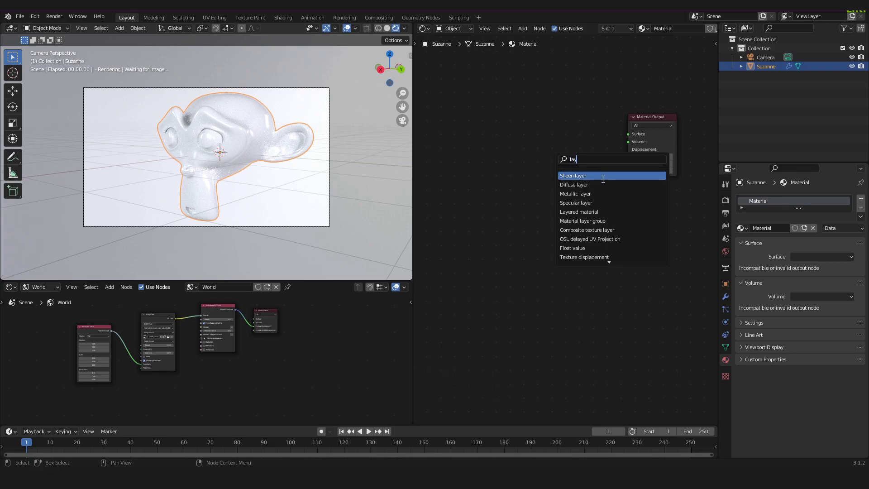
left_click(604, 214)
left_click(561, 190)
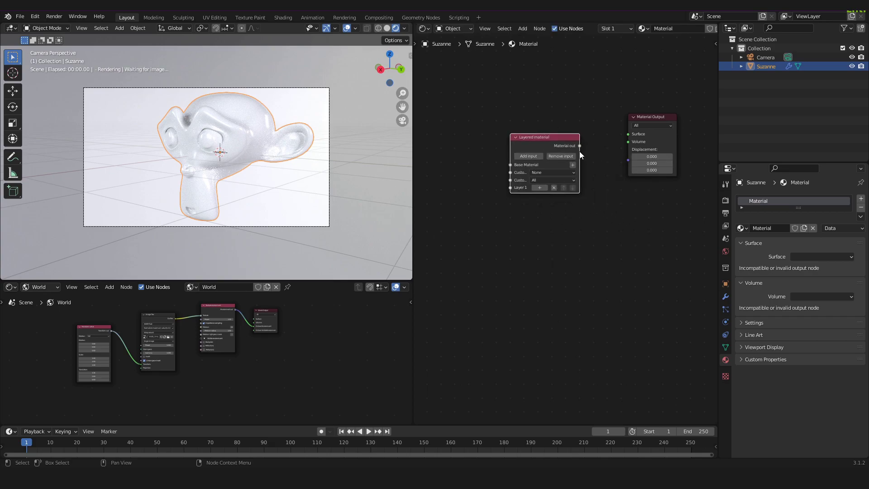
Connect the Layered material's output to the Material Output's Surface input.
left_click_drag(579, 146, 629, 134)
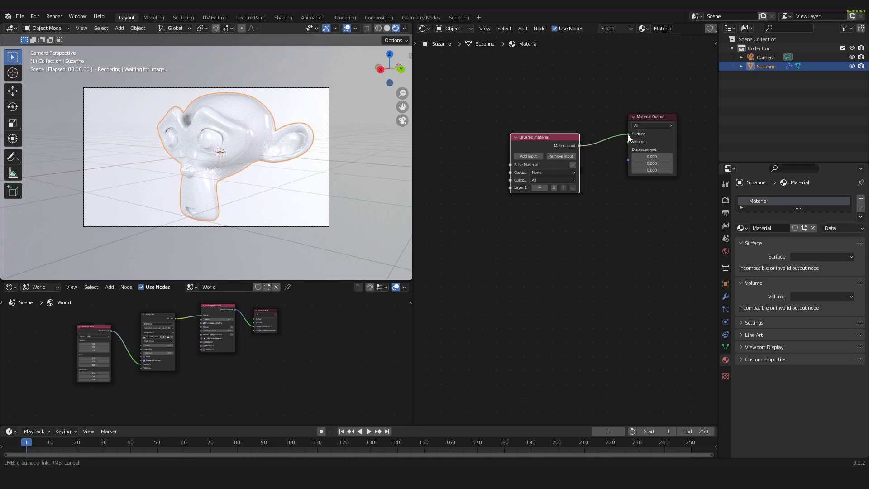
left_click_drag(628, 137, 629, 135)
left_click(652, 139)
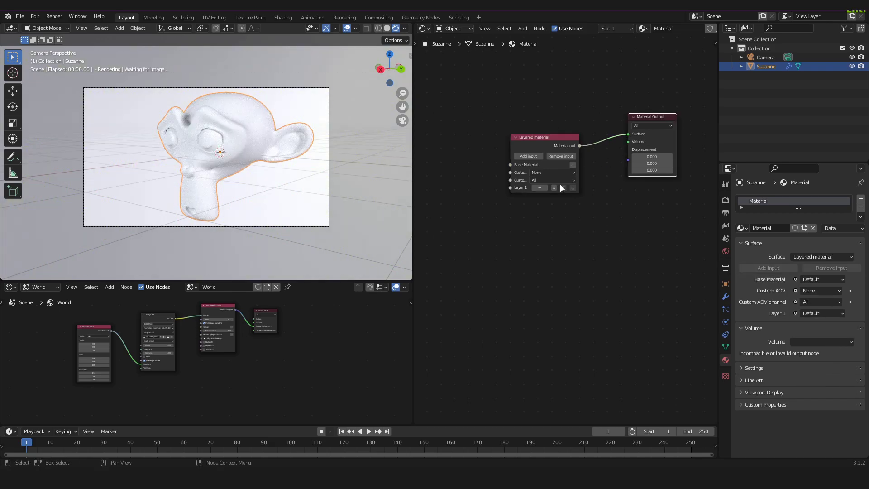
Add a Glossy material left of the Layered material and link it into Base Material.
middle_click_drag(507, 196, 580, 162)
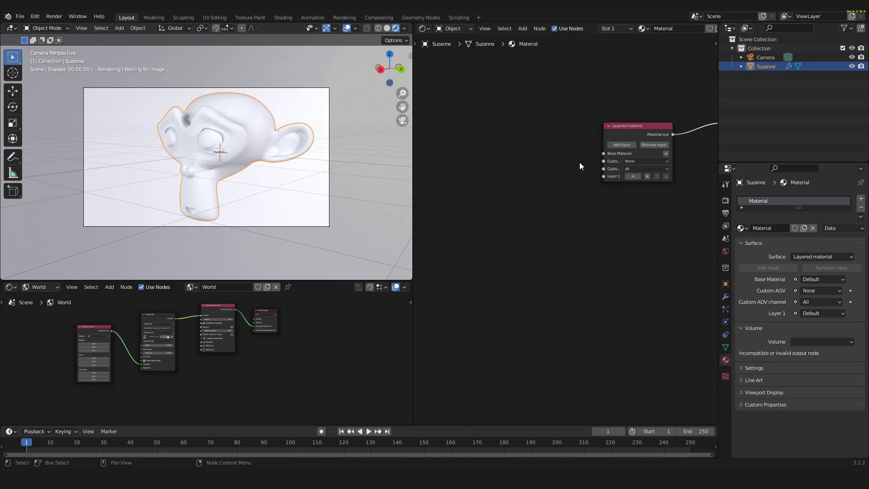
key("shift+a")
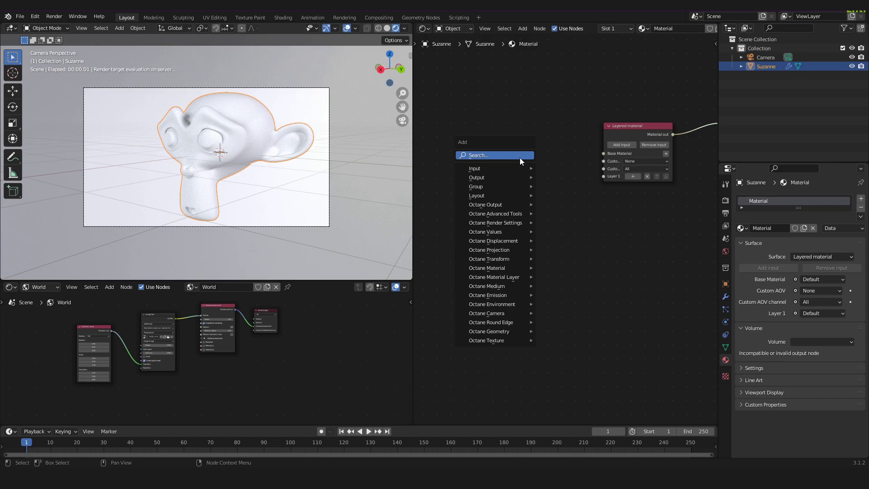
mouse_move(522, 268)
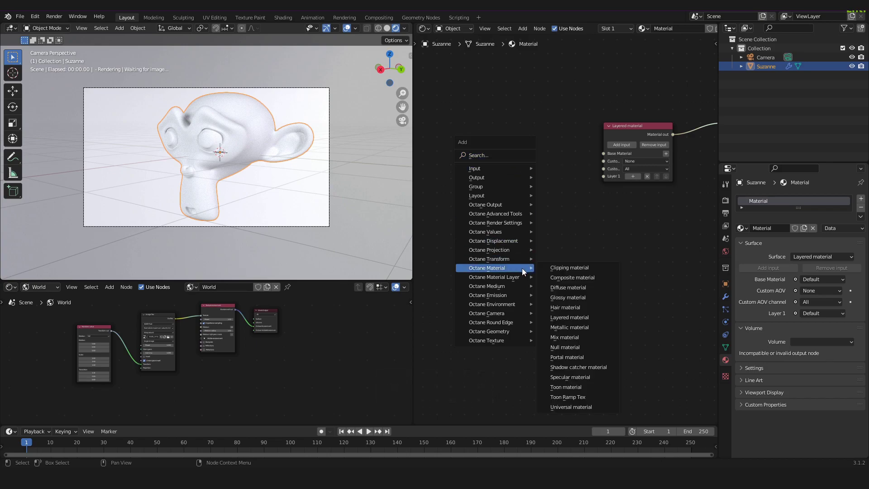
left_click(580, 297)
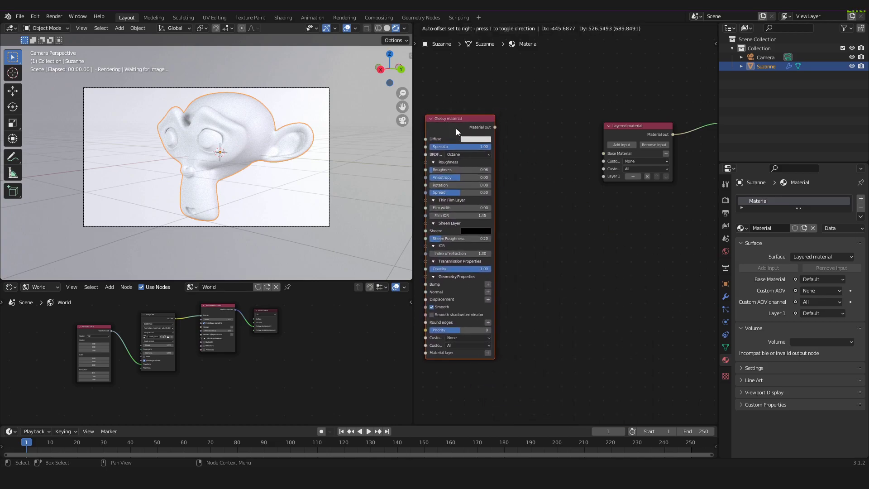
left_click(456, 128)
left_click_drag(495, 127, 504, 128)
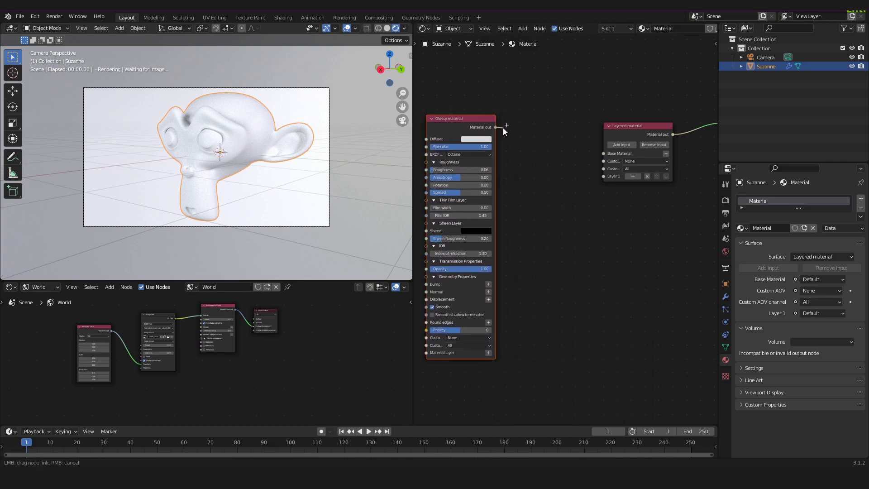
left_click_drag(566, 137, 610, 156)
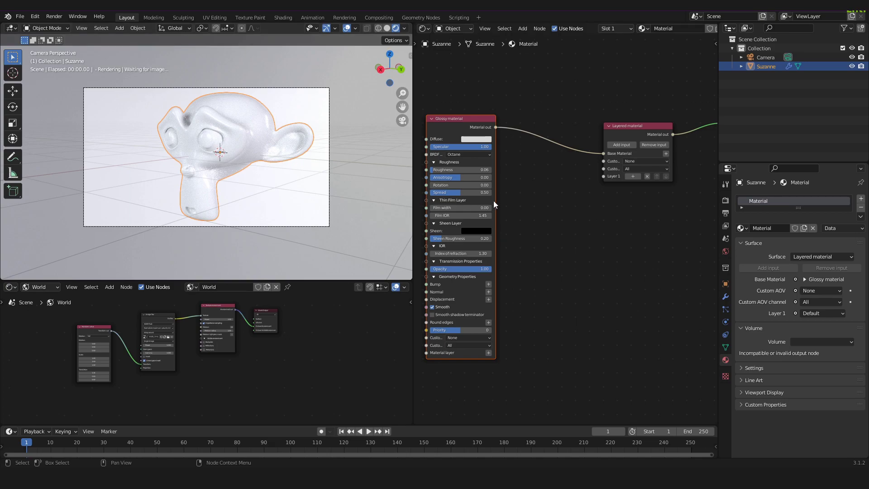
Change the brightness of the Glossy material's Diffuse colour with the picker's Value slider.
left_click(481, 140)
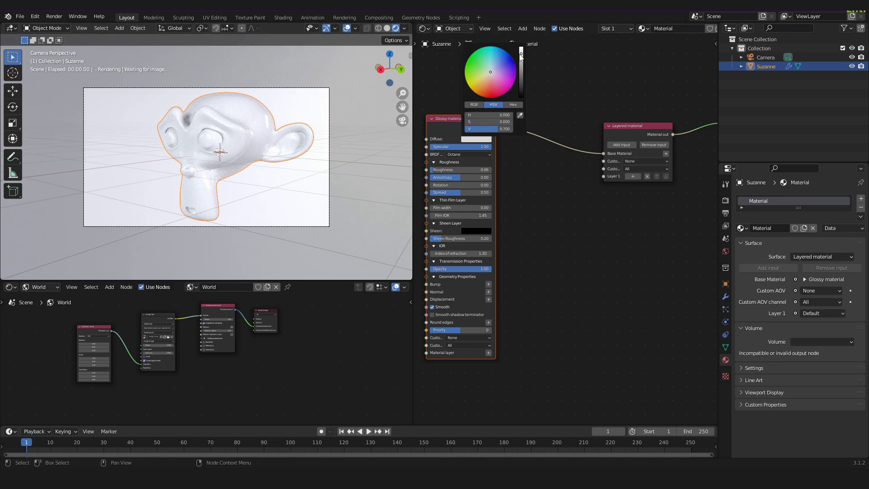
left_click_drag(521, 55, 521, 51)
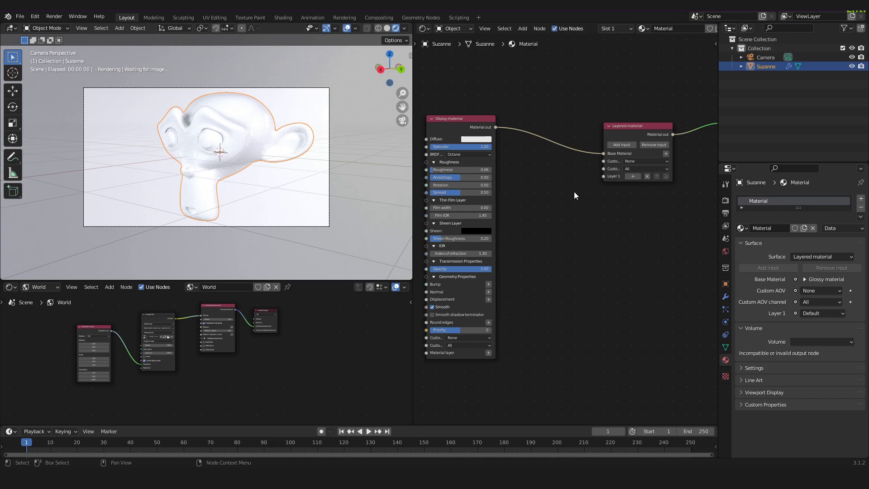
Add a Metallic layer node in the middle of the graph as the Layered material's Layer 1.
key("shift+a")
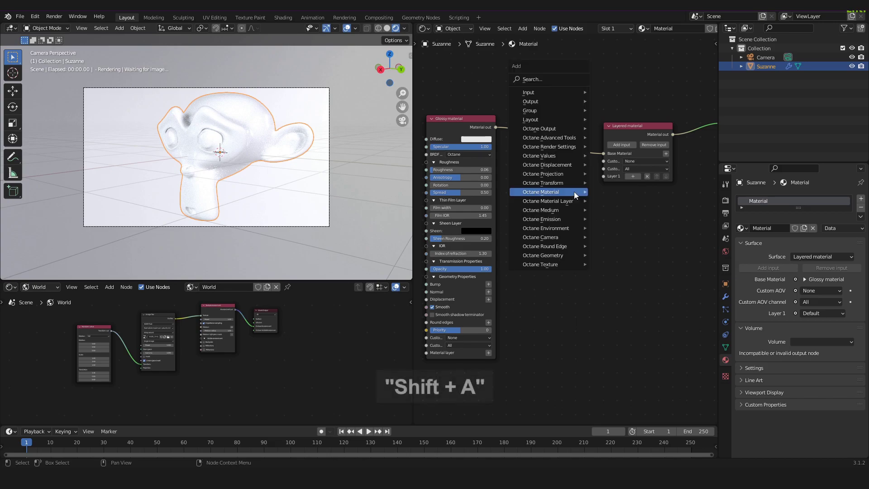
mouse_move(574, 192)
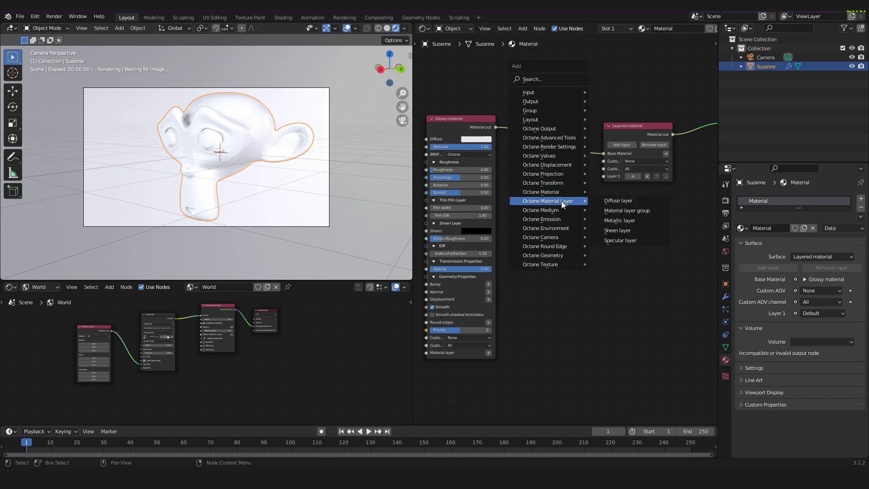
left_click(648, 218)
left_click_drag(674, 230, 605, 178)
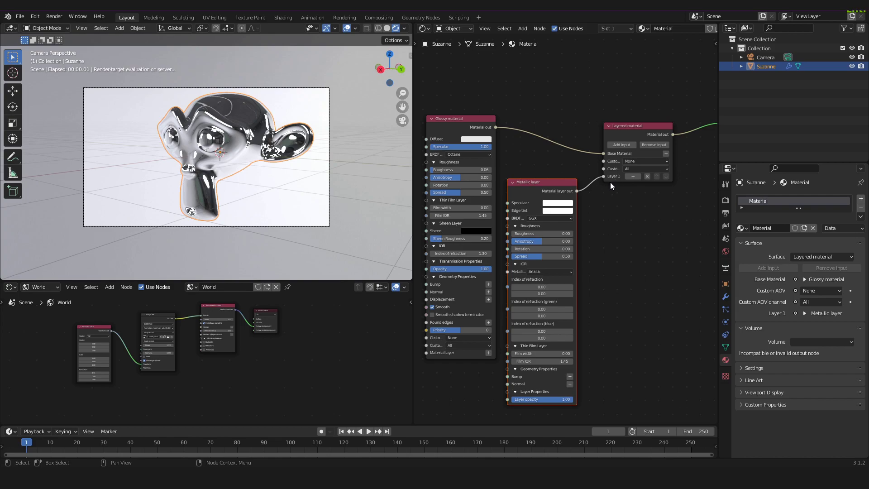
Set the Metallic layer's Roughness to 0.3 and its Layer opacity to 0.37.
left_click(567, 231)
type("0")
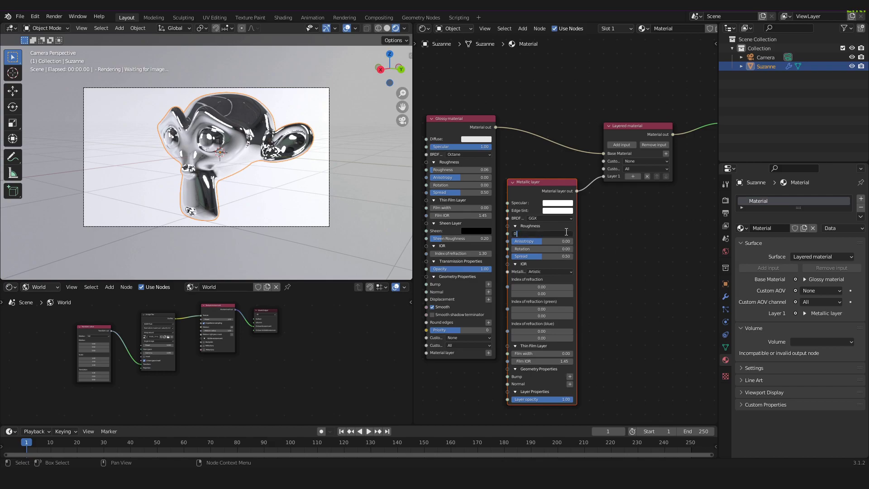
type(".3")
key("Return")
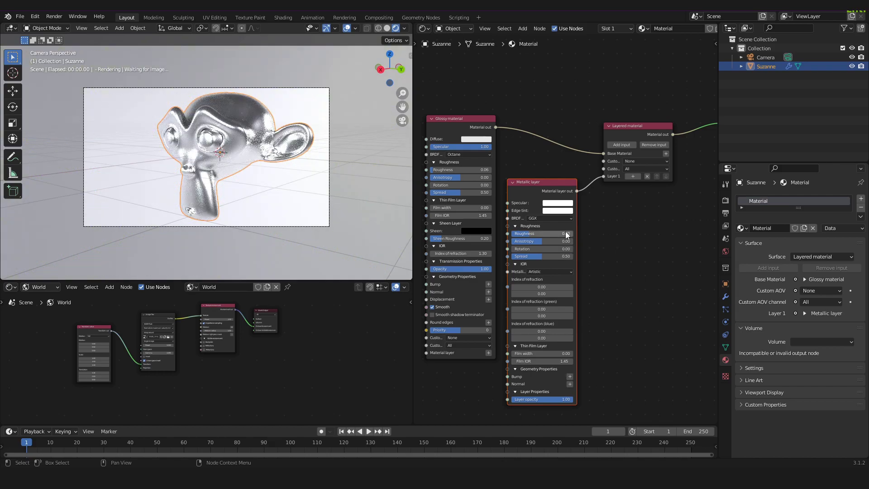
middle_click_drag(582, 384, 558, 308)
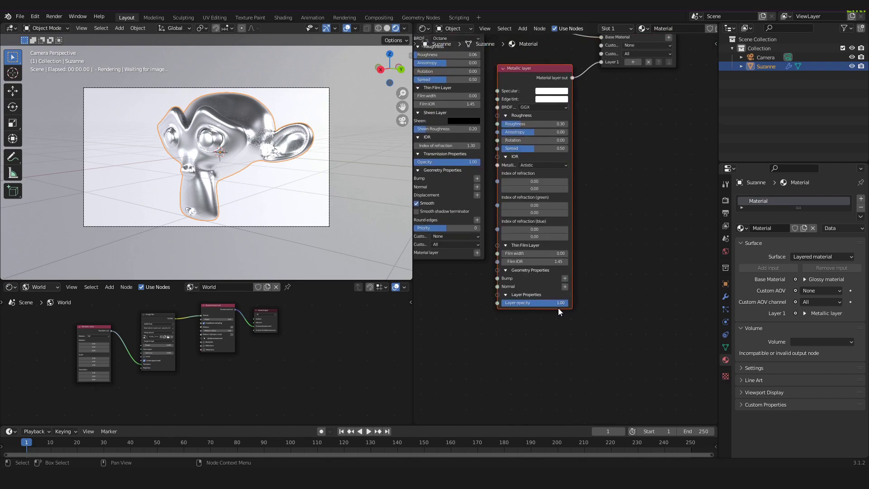
left_click(529, 305)
type("0.37")
key("Return")
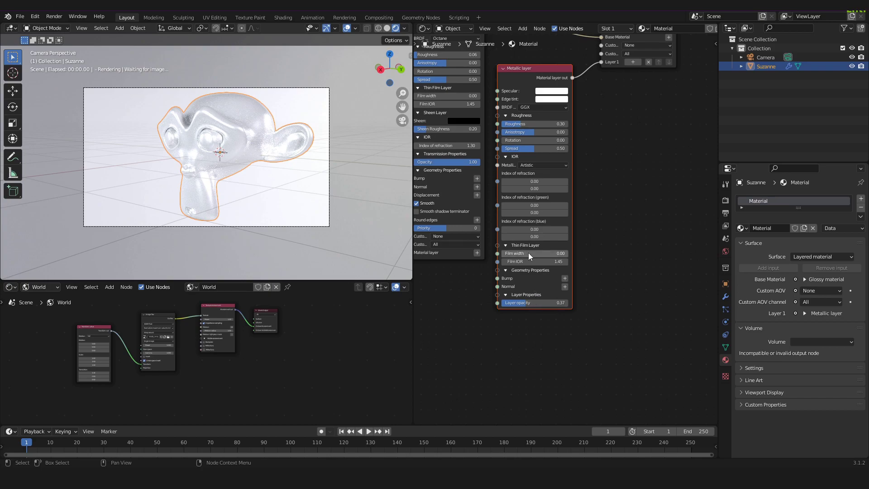
scroll(529, 254, "up", 1)
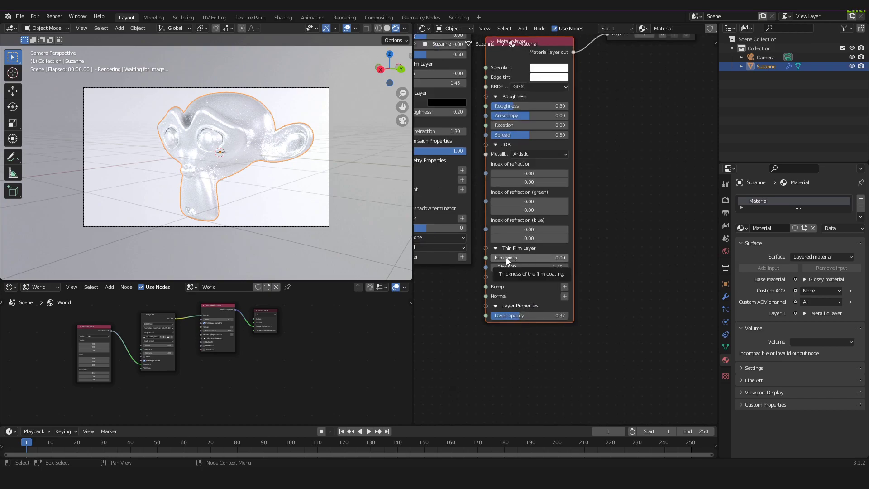
Set the Metallic layer's thin-film width to 0.2.
left_click(508, 258)
type("0")
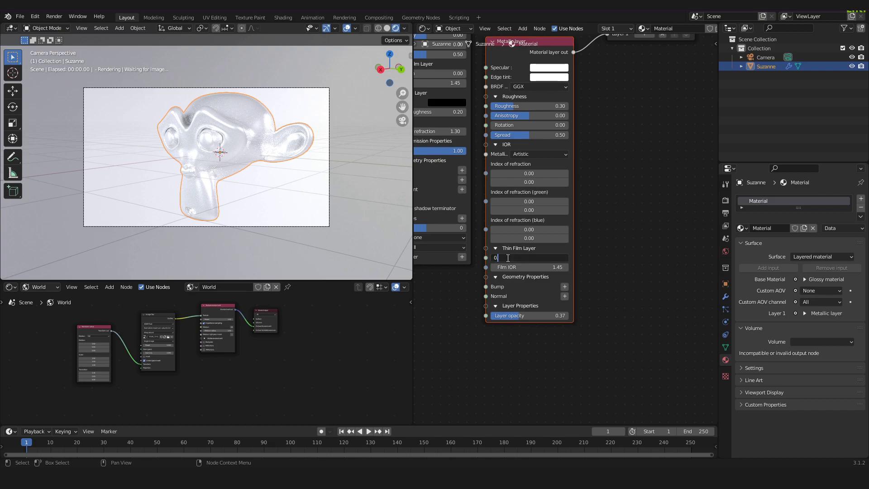
type(".2")
key("Return")
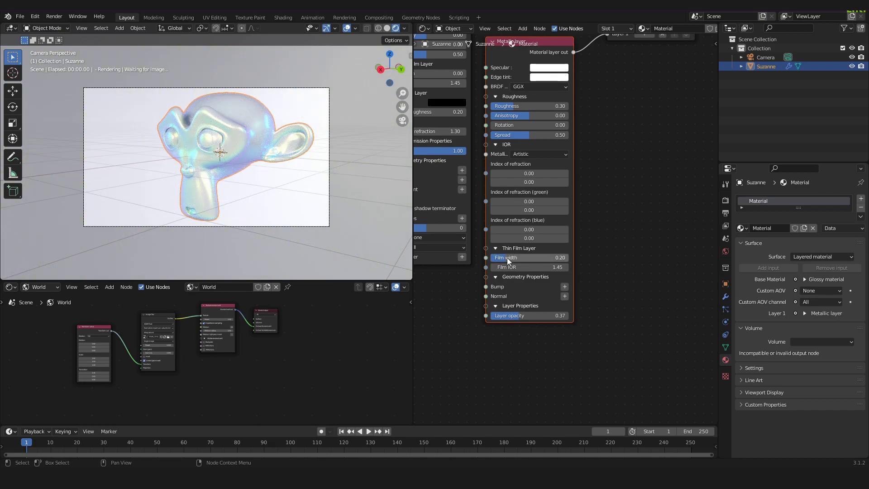
scroll(588, 269, "down", 2)
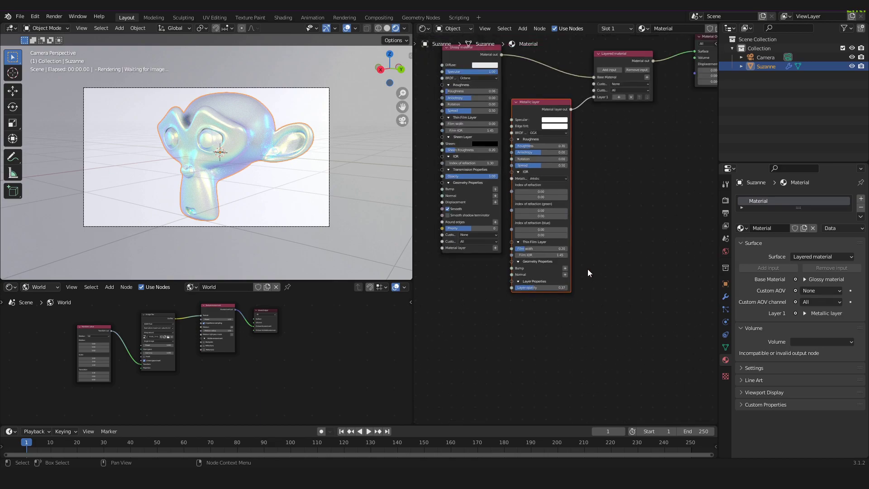
Zoom in on the Layered material node and add a Layer 2 input slot.
scroll(588, 268, "down", 1)
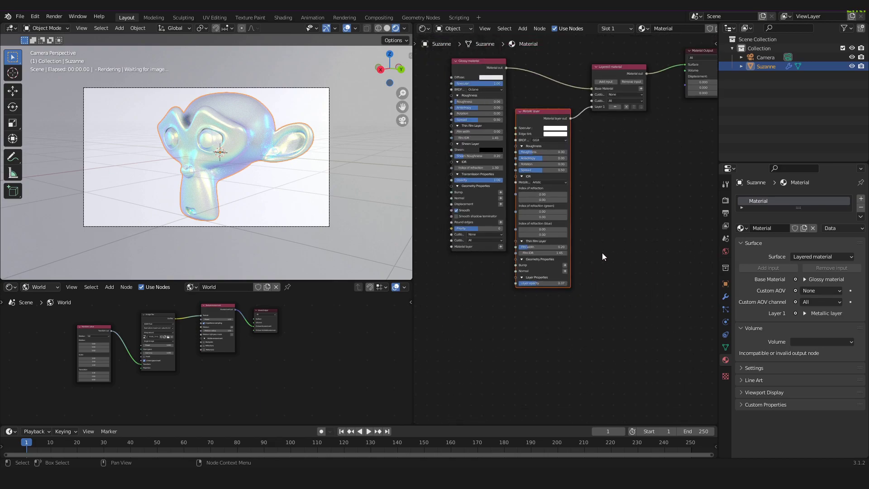
middle_click_drag(603, 253, 586, 282)
scroll(610, 137, "up", 5)
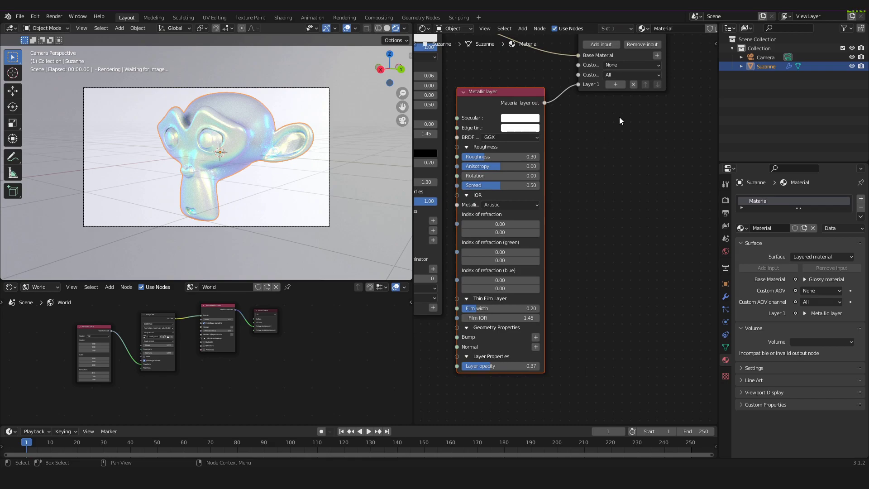
middle_click_drag(629, 103, 537, 245)
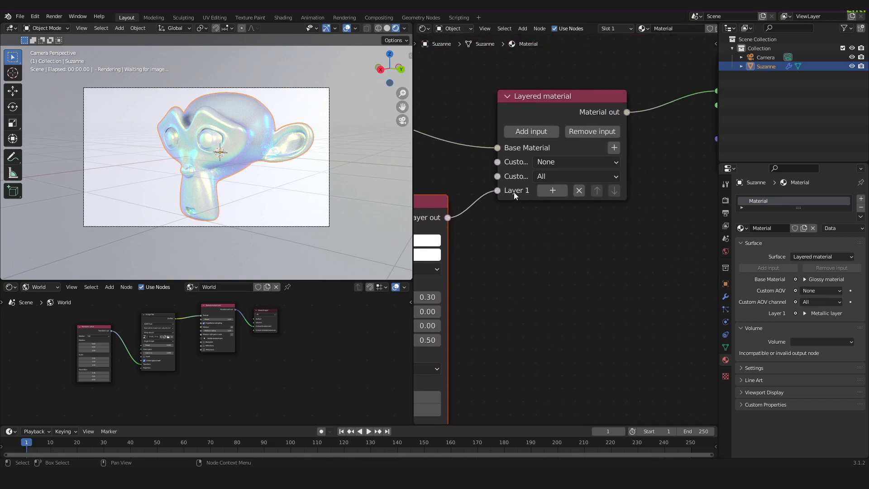
left_click(523, 134)
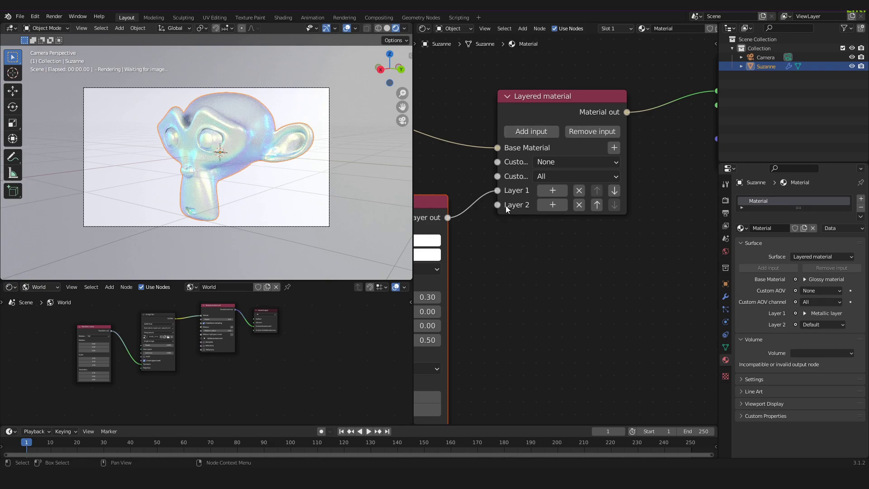
scroll(495, 224, "down", 5)
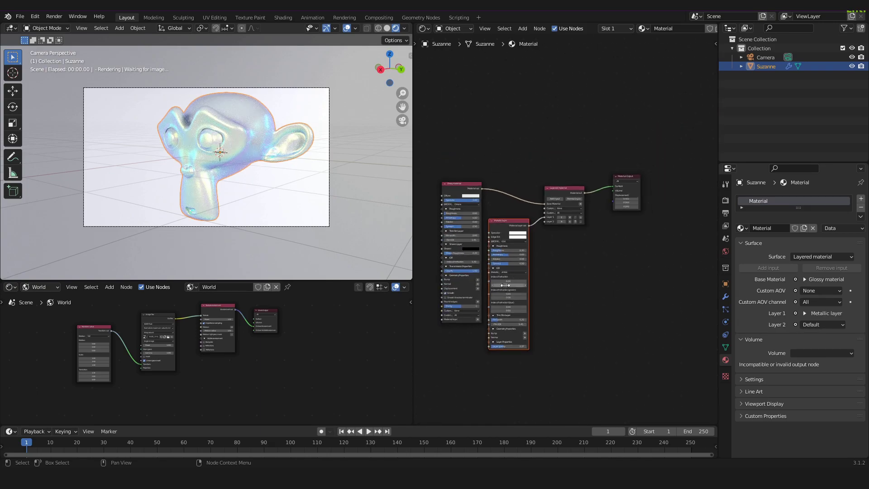
middle_click_drag(505, 286, 569, 245)
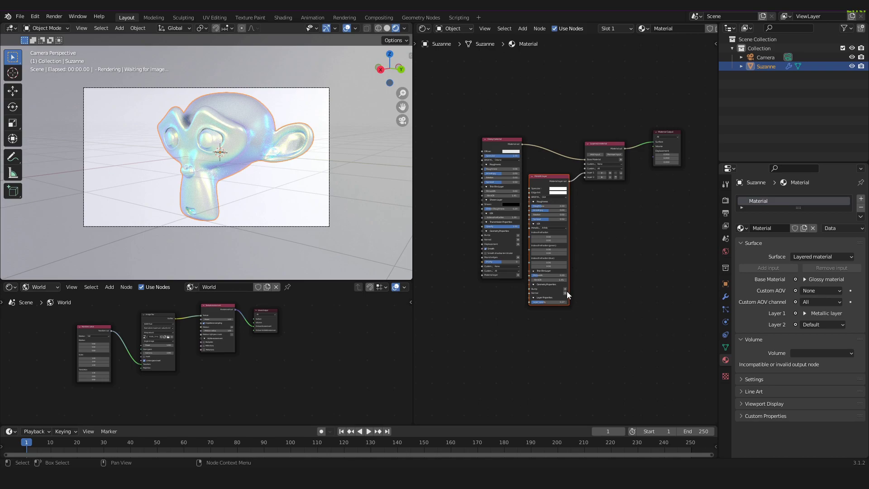
Add a Sheen layer node and link its output to the Layered material's Layer 2.
key("shift+a")
key("shift+a")
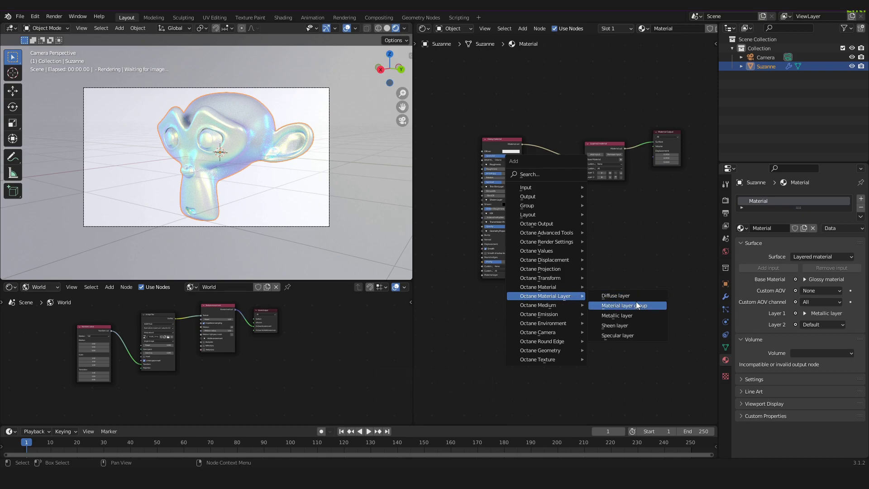
left_click(651, 325)
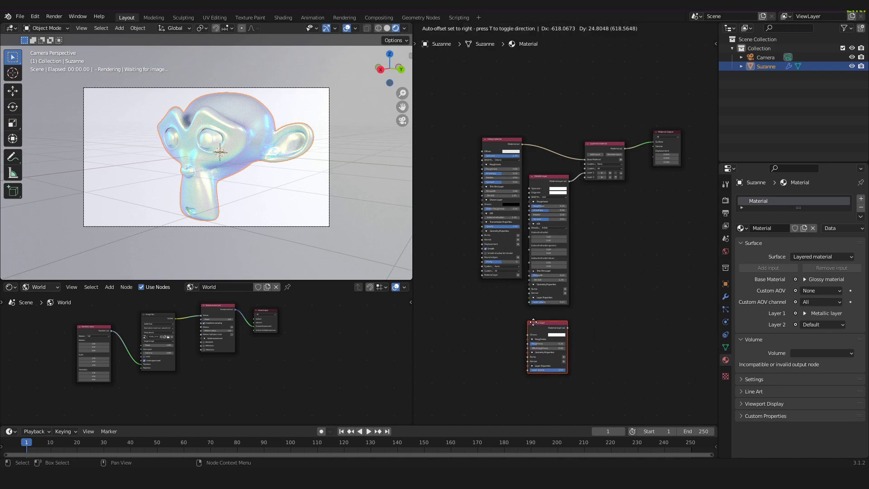
left_click(526, 318)
left_click_drag(568, 322, 583, 178)
scroll(599, 183, "up", 3)
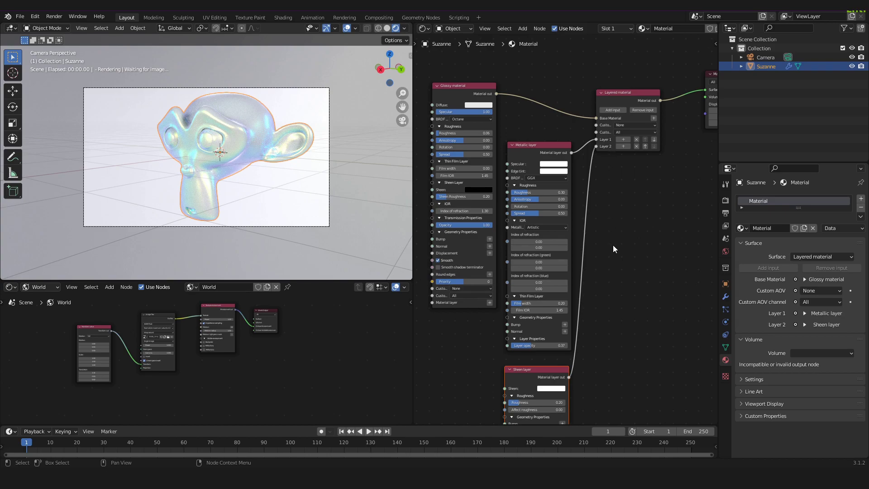
middle_click_drag(613, 245, 617, 187)
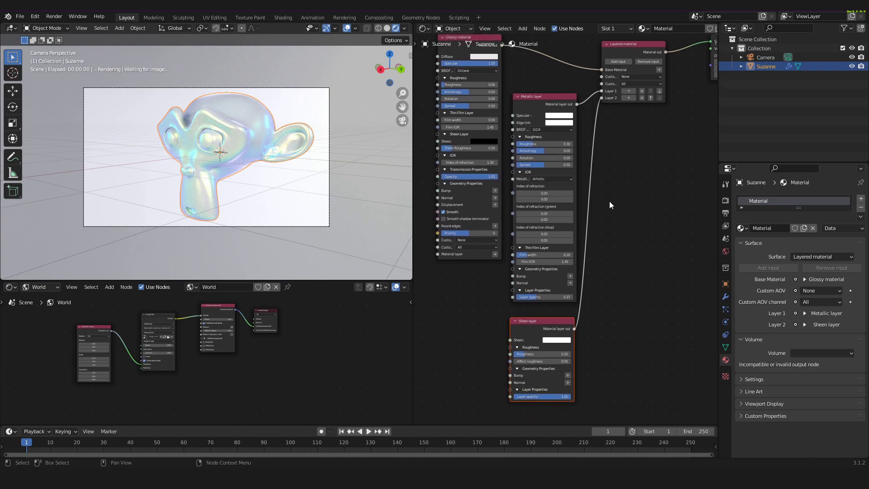
Change the Sheen layer node's colour to a pink hue.
left_click(556, 340)
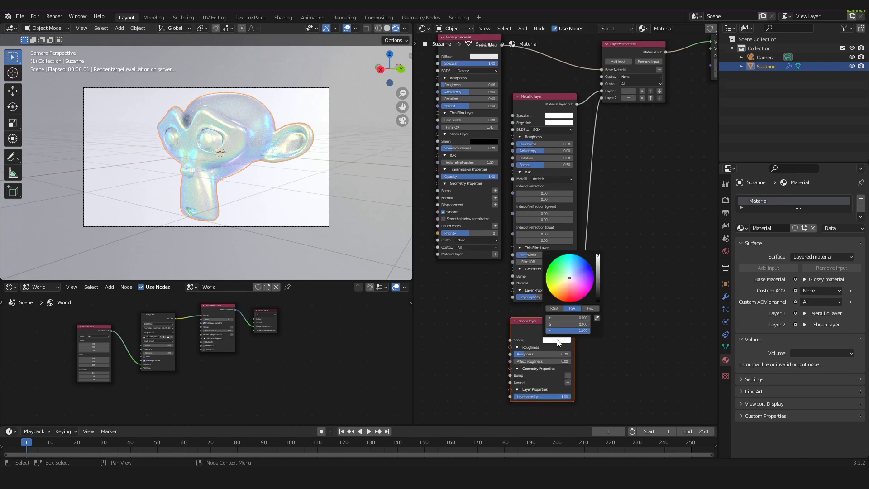
left_click(574, 289)
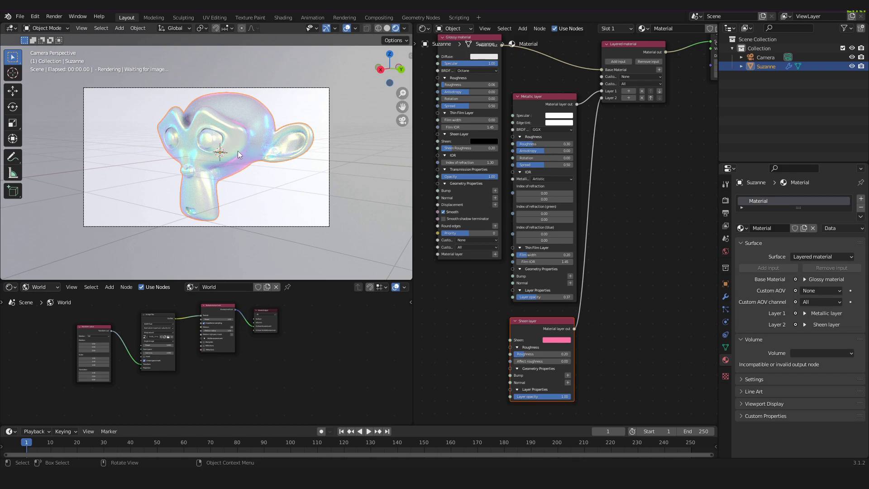
scroll(241, 163, "up", 6)
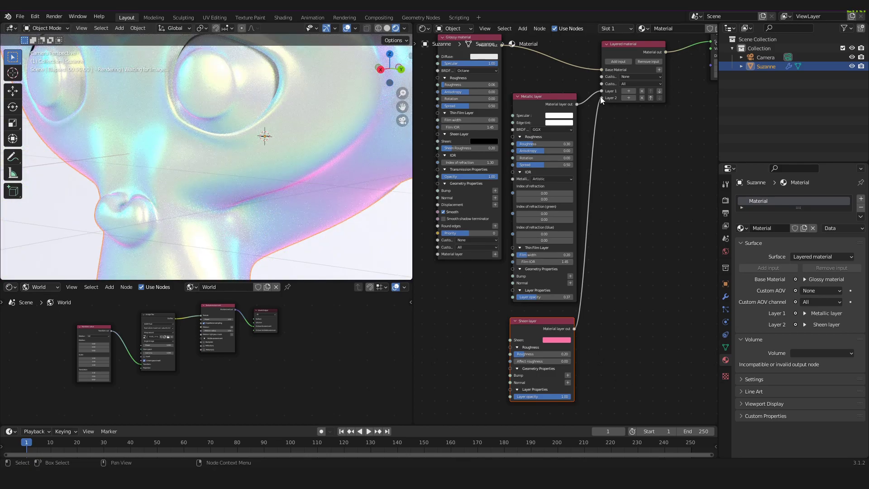
left_click_drag(602, 98, 602, 123)
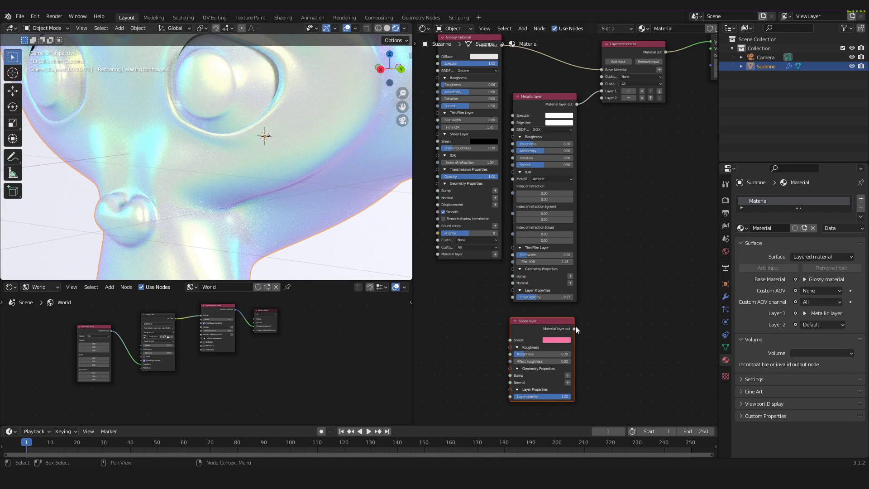
left_click_drag(574, 329, 601, 98)
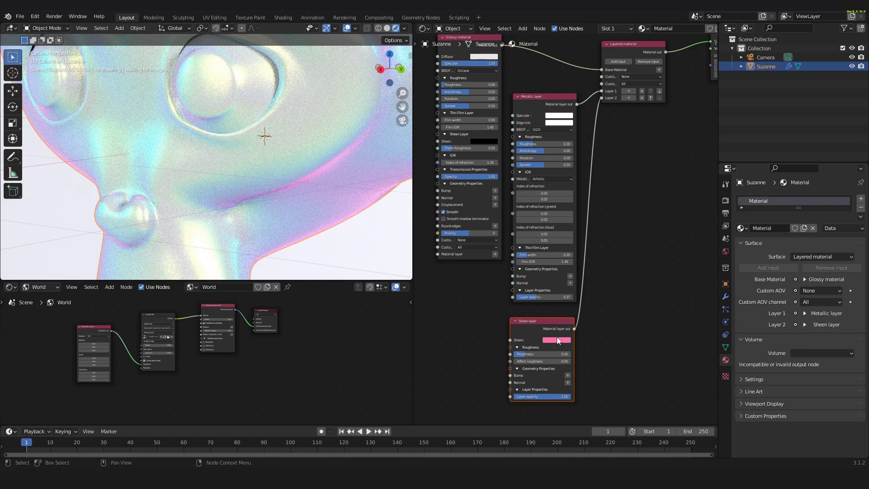
left_click(558, 340)
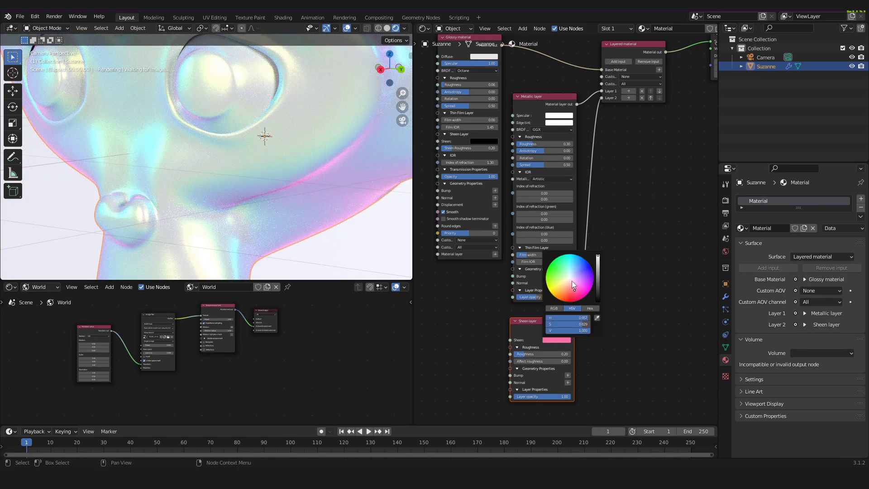
scroll(567, 289, "down", 3)
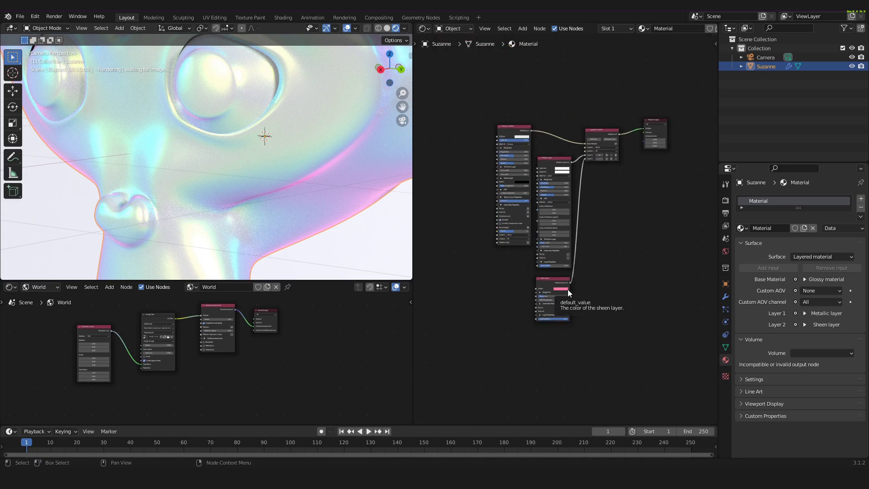
Set the Metallic layer node's thin-film width to 0.26.
scroll(353, 223, "down", 5)
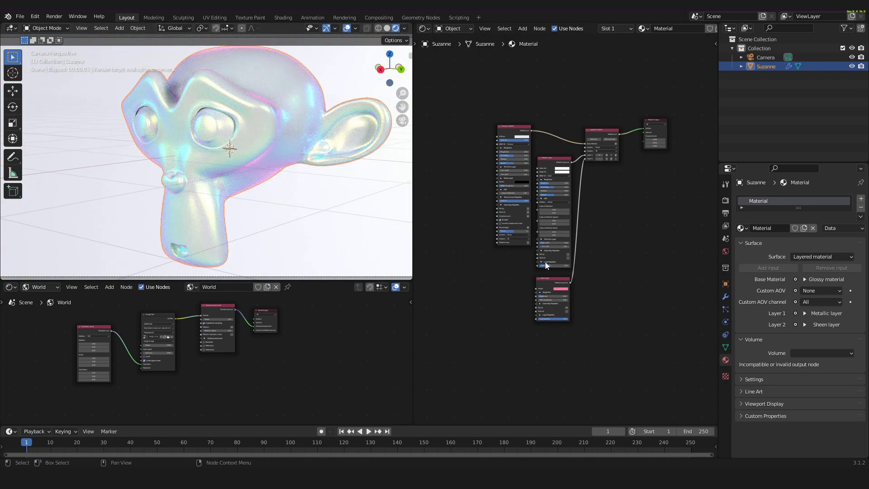
scroll(545, 262, "up", 6)
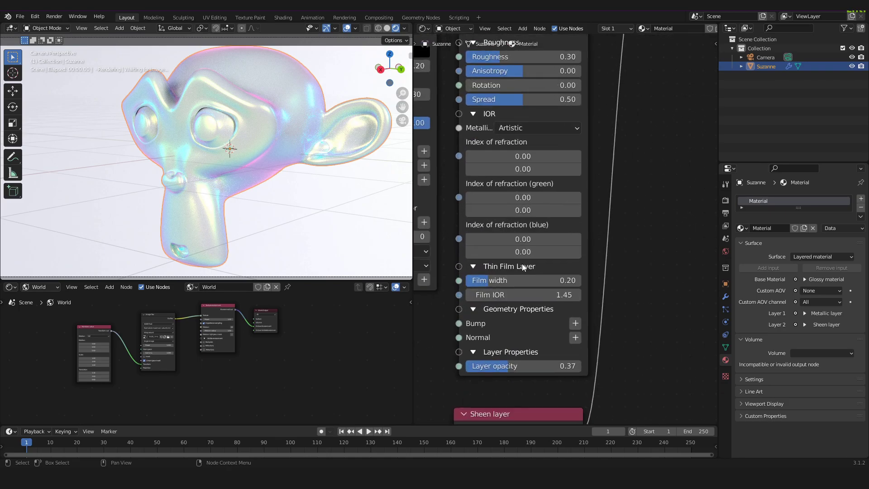
scroll(523, 267, "up", 1)
mouse_move(480, 287)
left_mouse_down()
mouse_move(510, 288)
mouse_move(490, 284)
left_mouse_up()
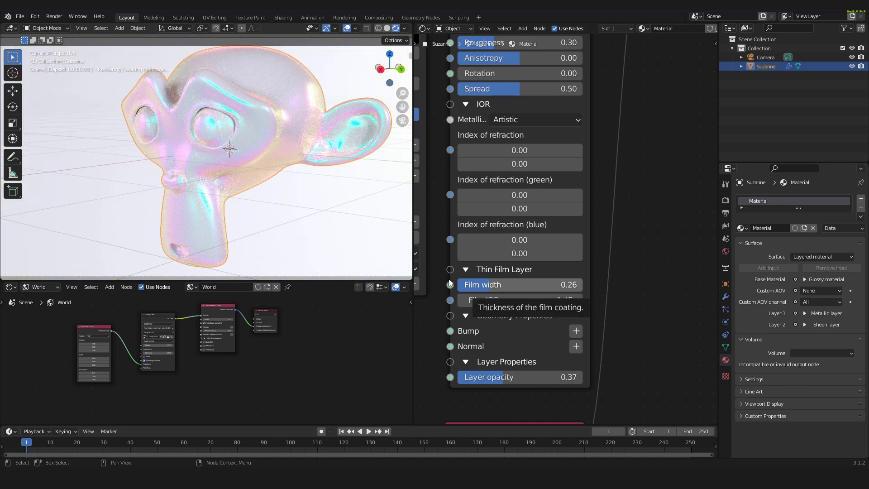
scroll(349, 140, "down", 3)
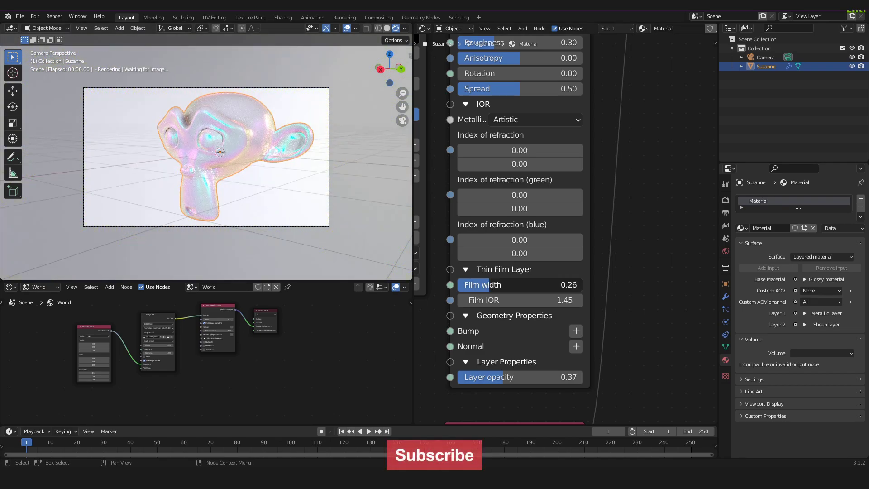
Raise the Metallic layer's thin-film width to 0.51 and frame the whole node tree.
left_click_drag(489, 284, 521, 284)
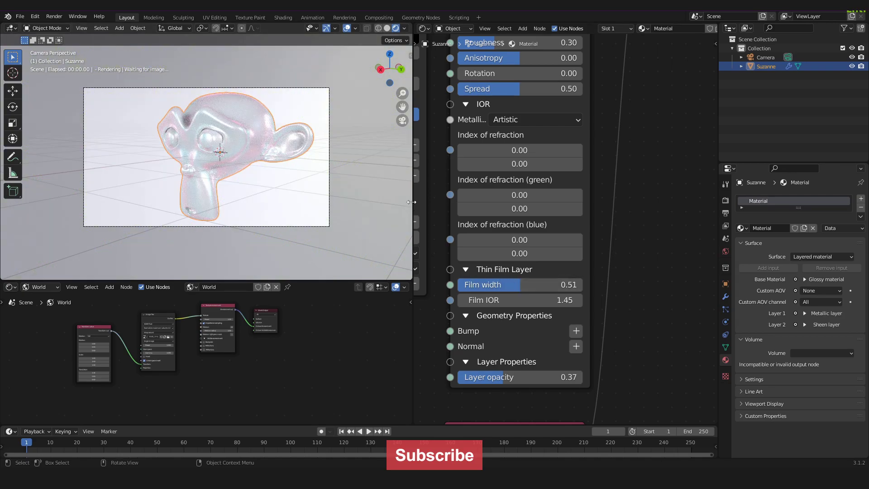
scroll(467, 201, "down", 6)
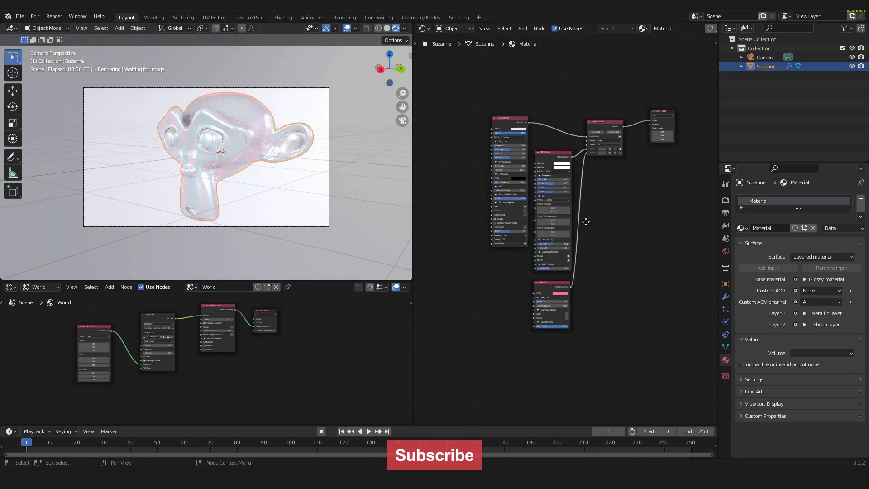
middle_click_drag(586, 221, 568, 220)
scroll(568, 220, "up", 1)
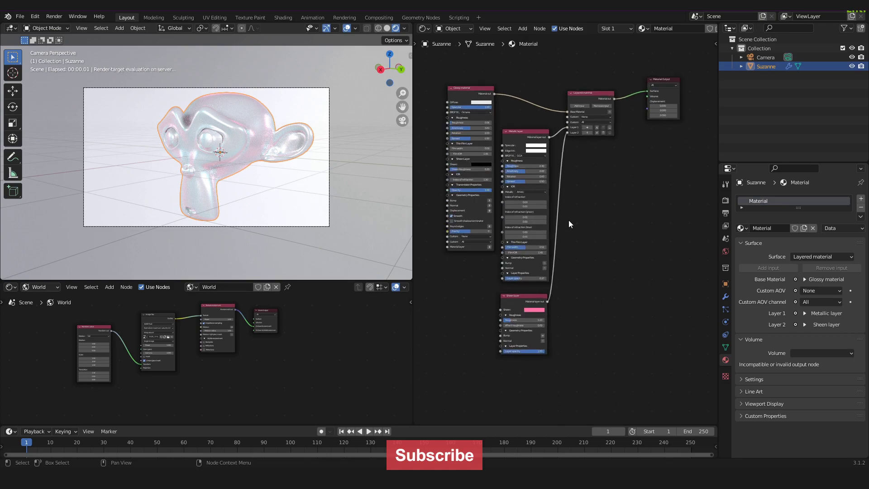